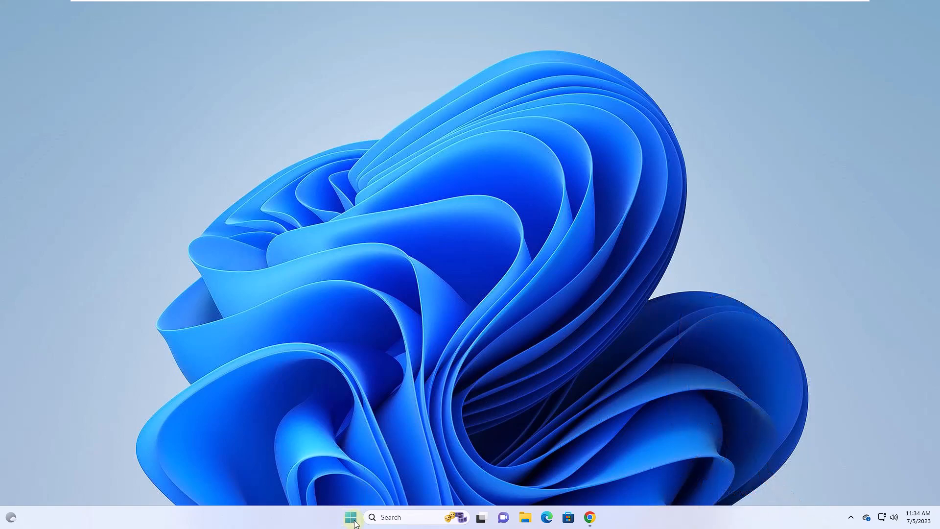
Launch Event Viewer from the Win+X menu and show the System log sorted by Event ID.
key("super+x")
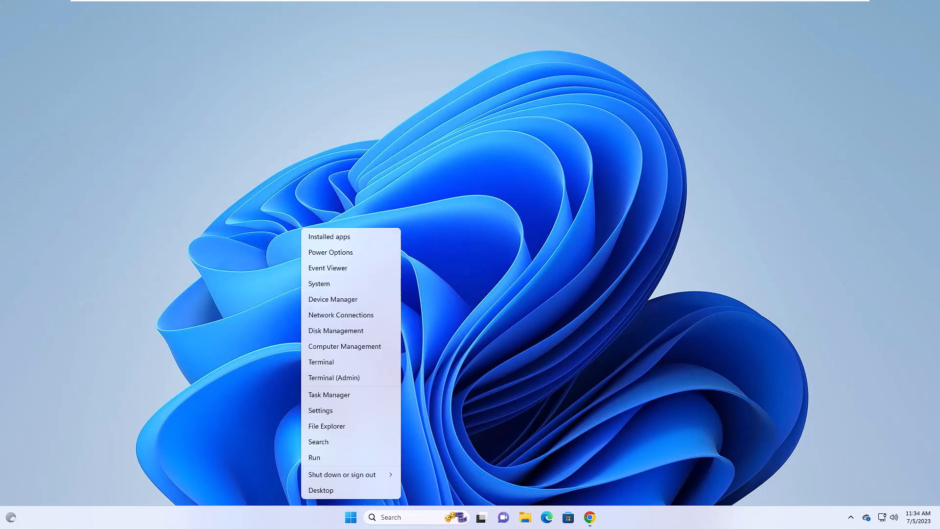
left_click(332, 270)
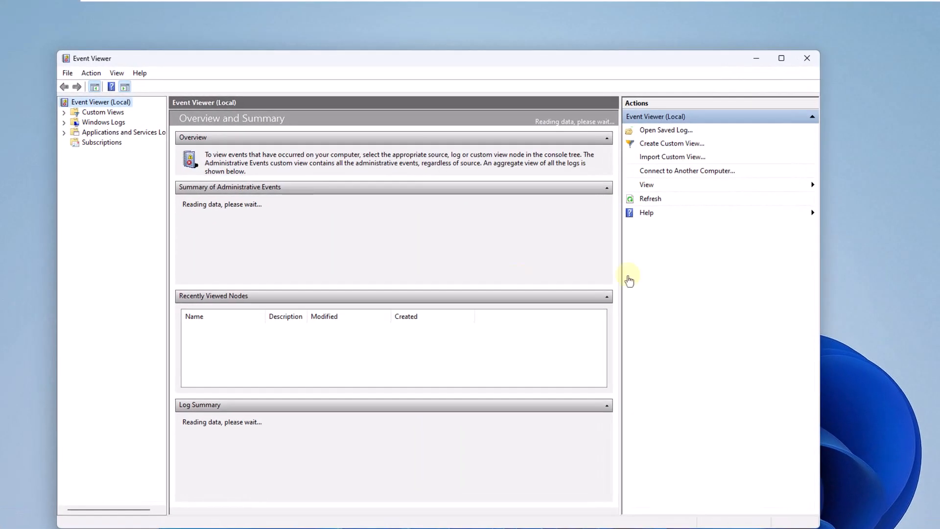
left_click(64, 122)
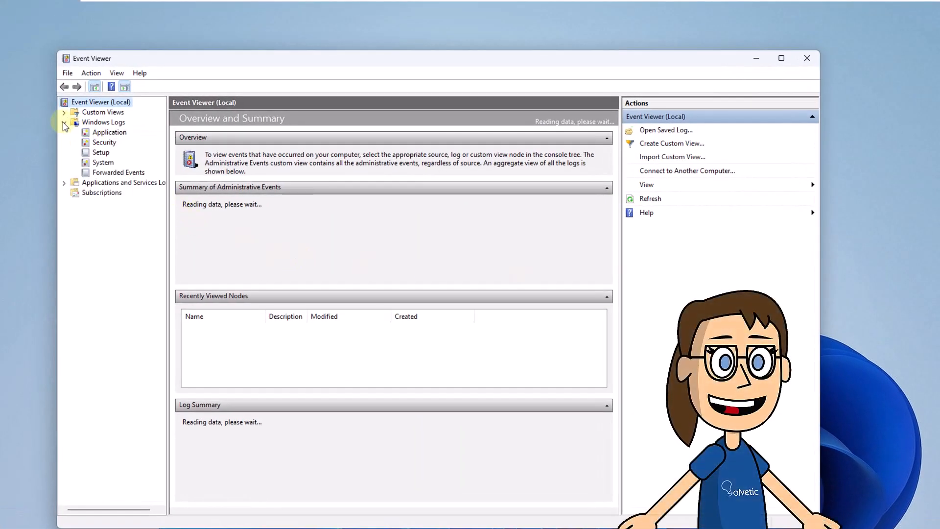
left_click(109, 164)
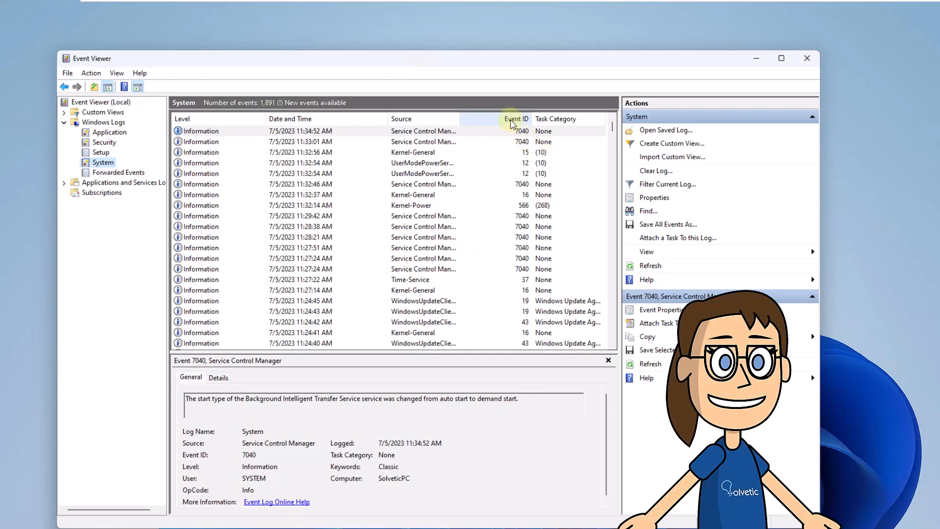
left_click(512, 121)
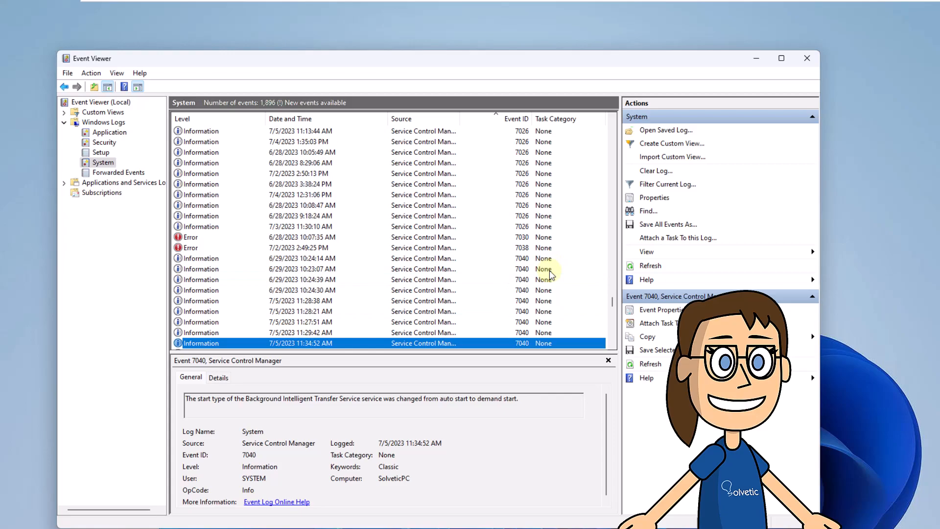
scroll(550, 273, "up", 3)
scroll(552, 274, "up", 3)
scroll(550, 273, "up", 3)
scroll(551, 274, "up", 3)
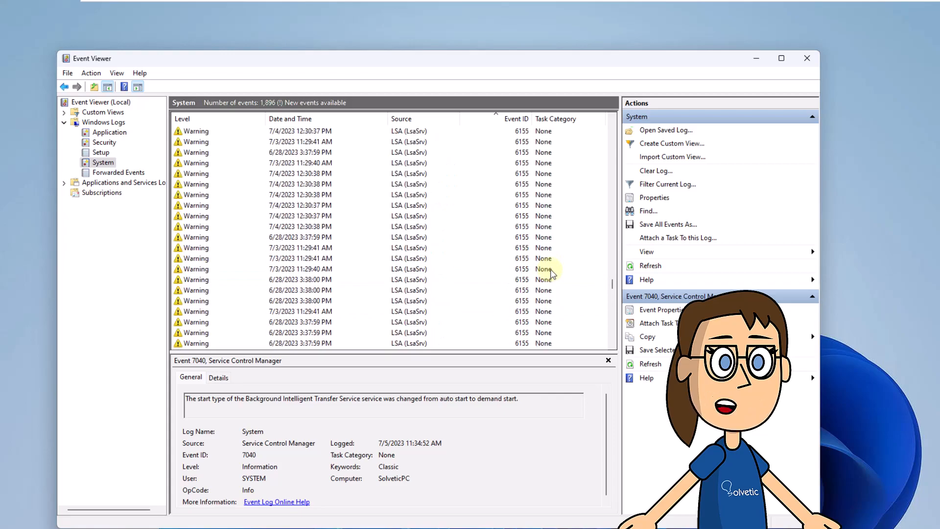
scroll(553, 273, "up", 5)
Inspect the EventLog 6005 start and 6006 stop entries, including the 7/2/2023 2:49:25 PM shutdown.
left_click(392, 174)
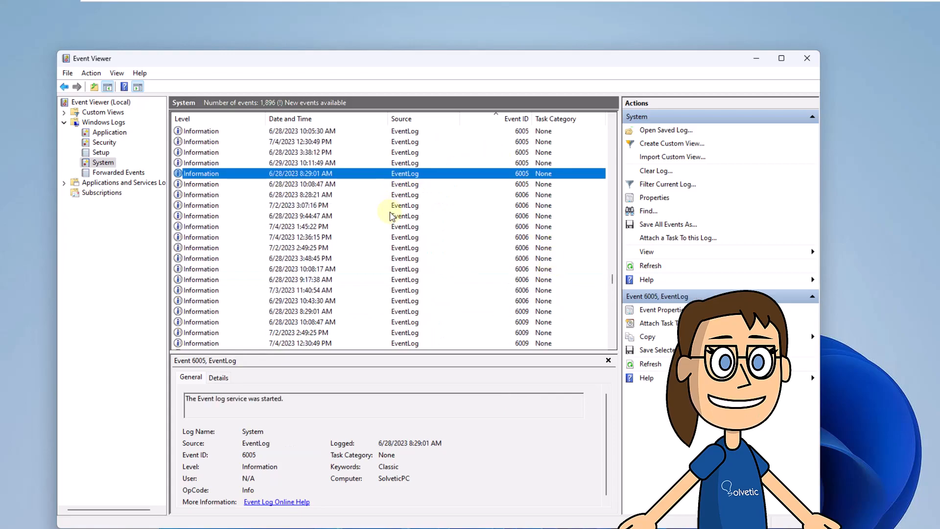
left_click(378, 216)
left_click(353, 248)
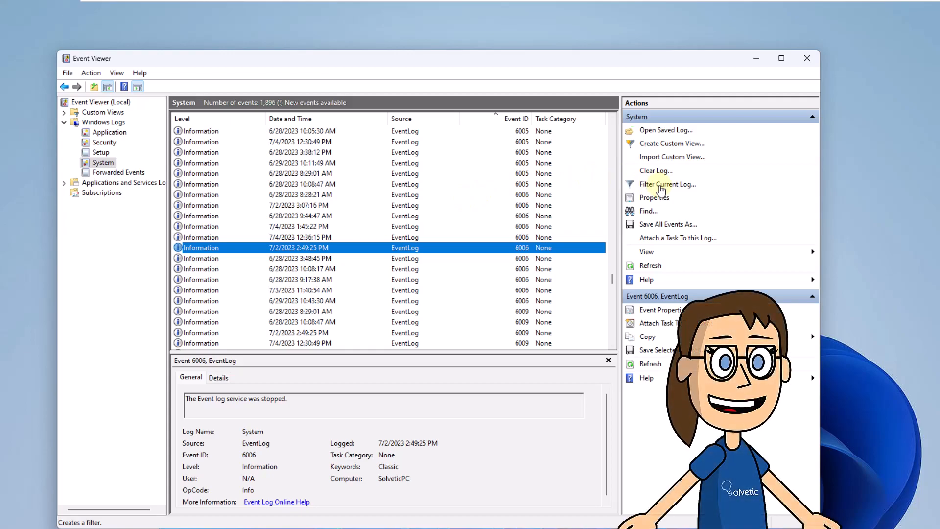
Filter the System log to event IDs 6005,6006.
left_click(659, 185)
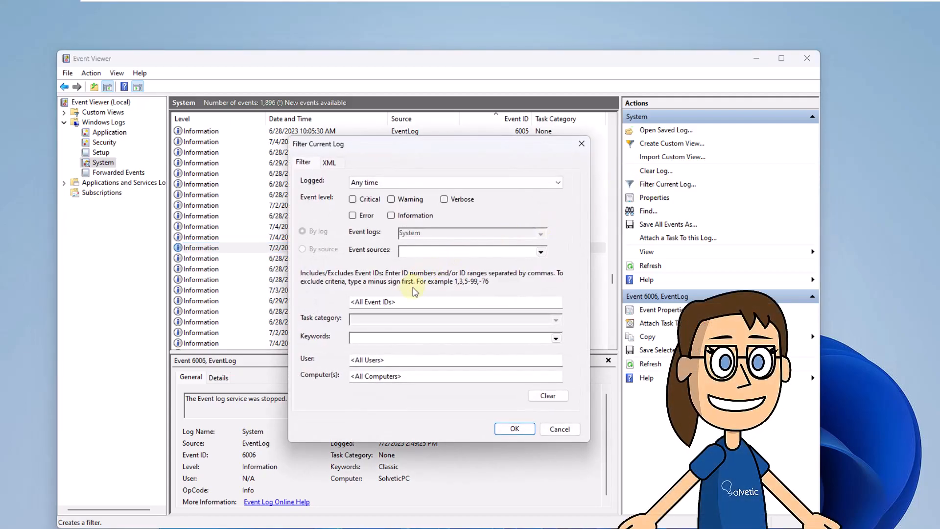
left_click(370, 304)
type("6005,6006")
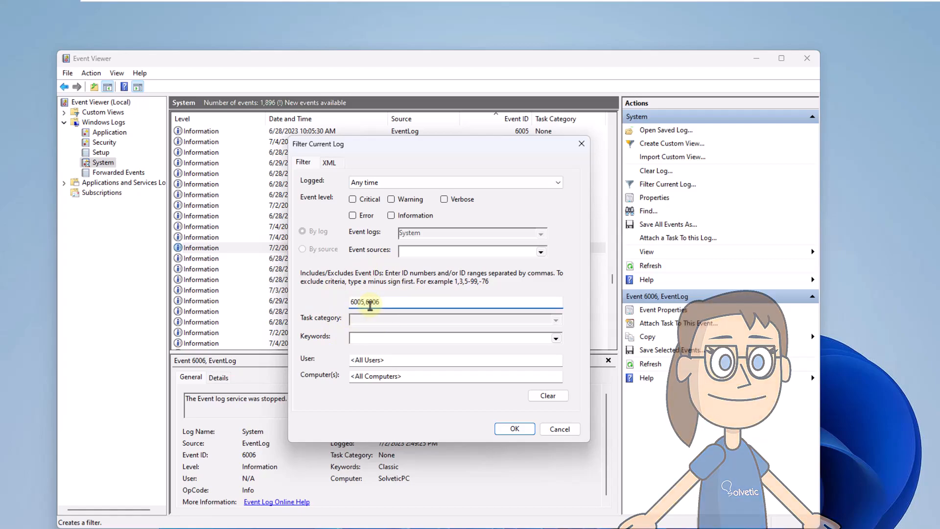
left_click(516, 428)
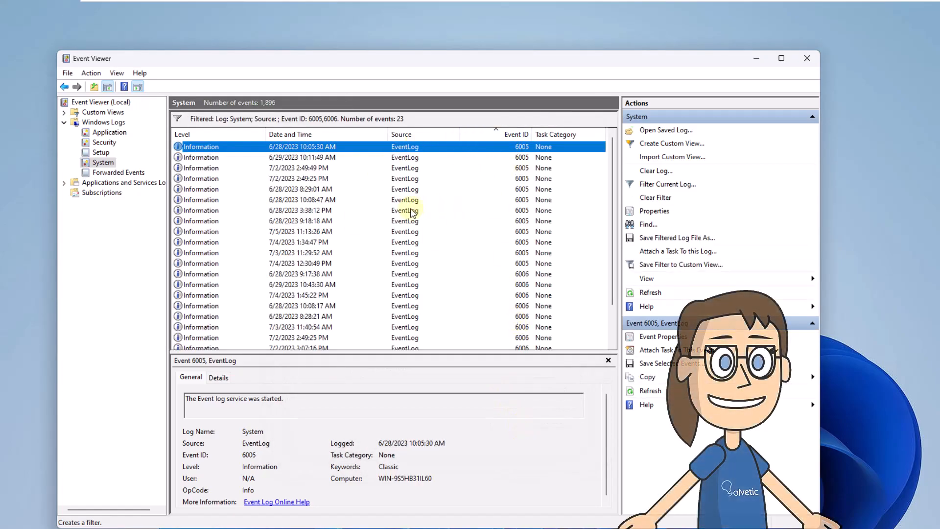
Review several filtered startup and shutdown entries from 6/28 through 7/4.
left_click(405, 200)
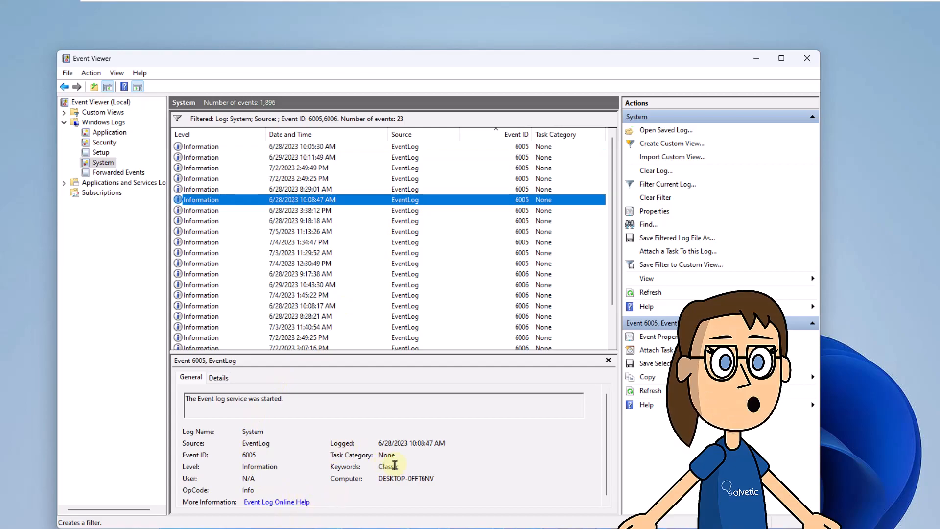
left_click(441, 295)
left_click(379, 242)
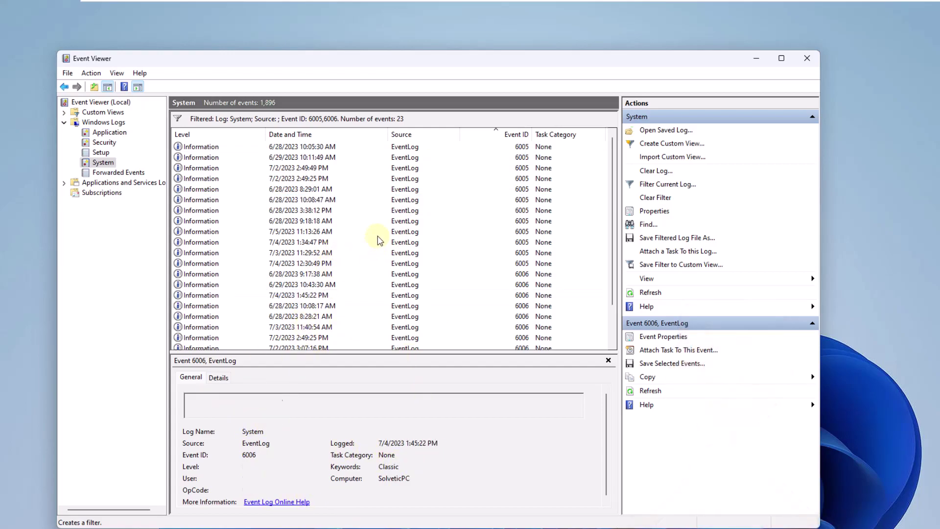
left_click(382, 306)
left_click(393, 327)
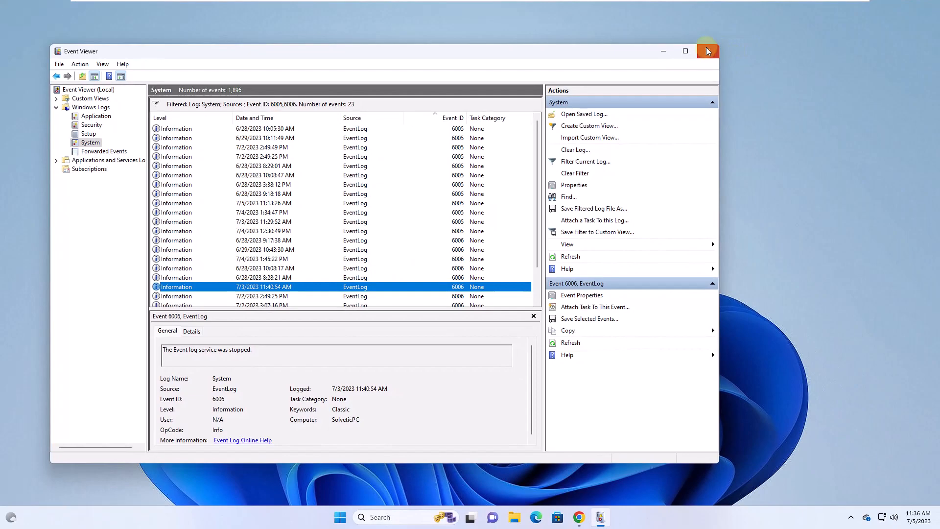
Close Event Viewer, returning to the desktop.
left_click(709, 51)
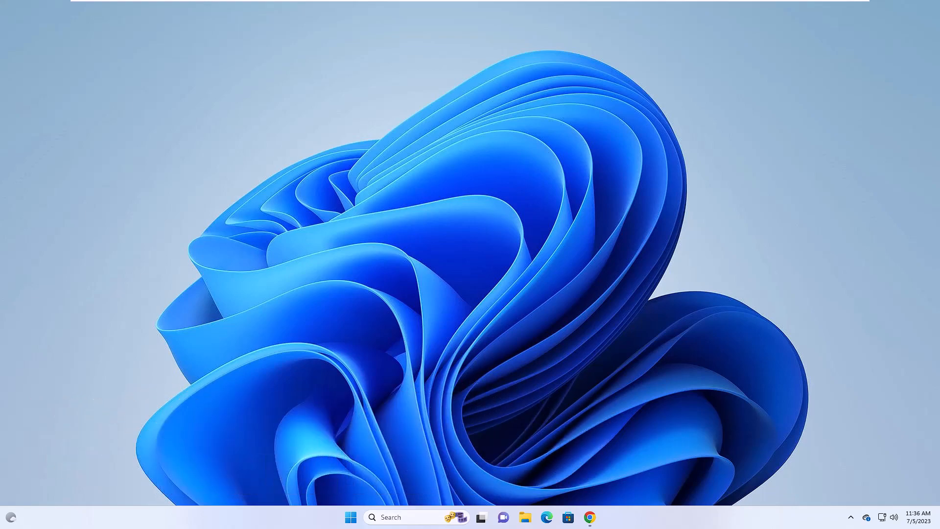
Start Command Prompt as administrator and run the wevtutil query for the latest 6006 event.
left_click(351, 517)
type("cmd")
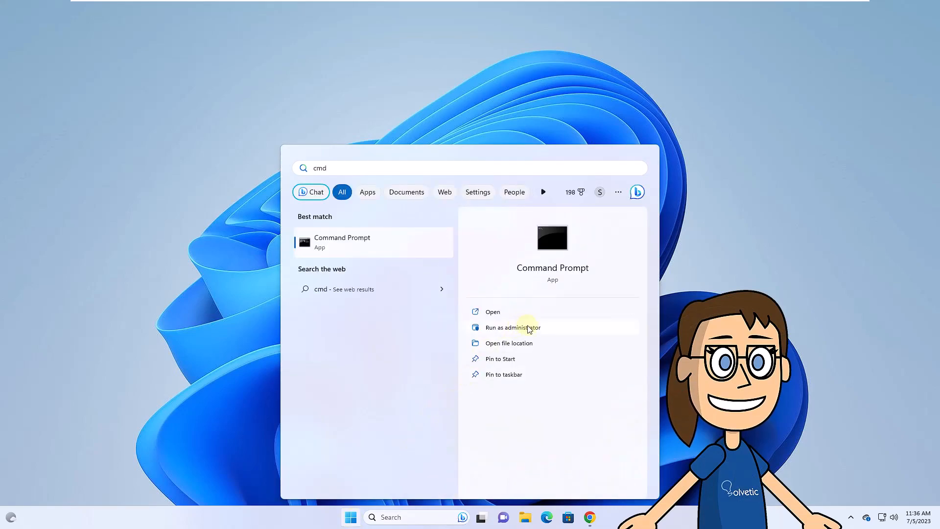
left_click(528, 328)
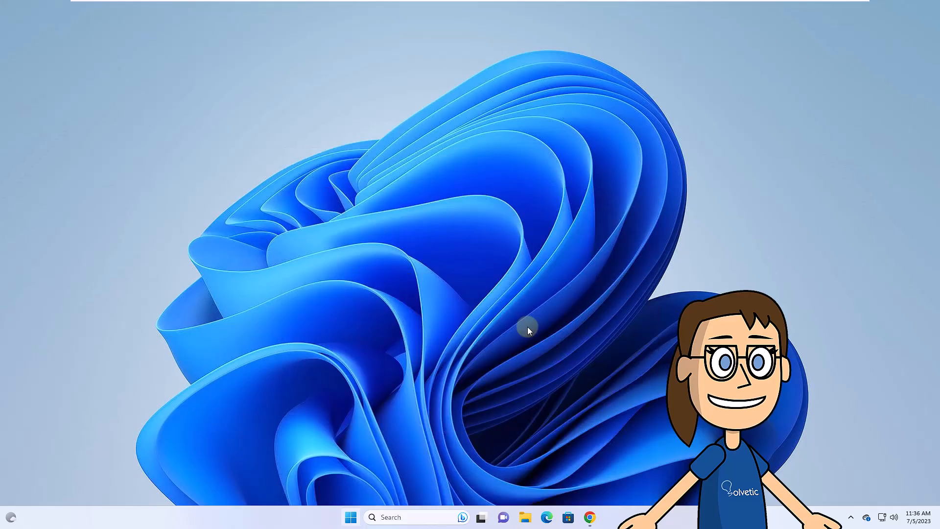
left_click(430, 338)
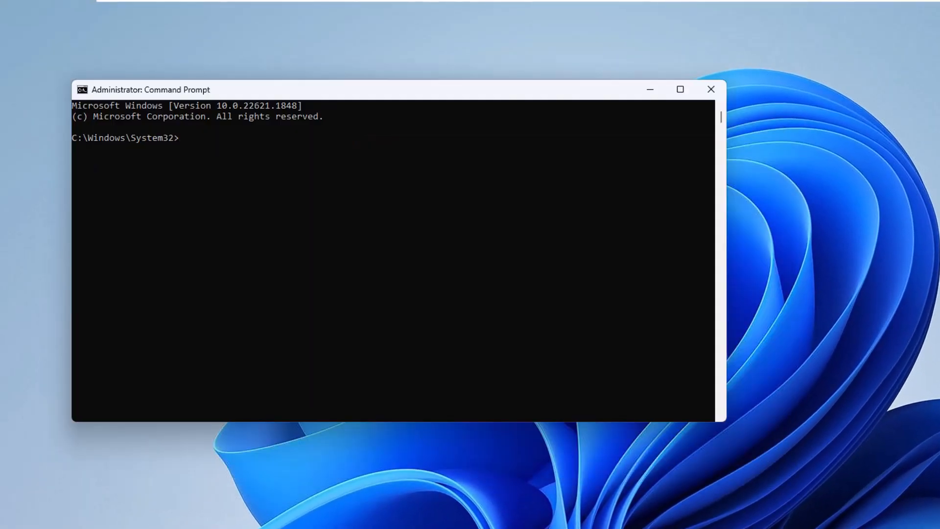
type("wevtutil qe system \"/q:*[System [(EventID=6006)]]\" /rd:true /f:text /c:1")
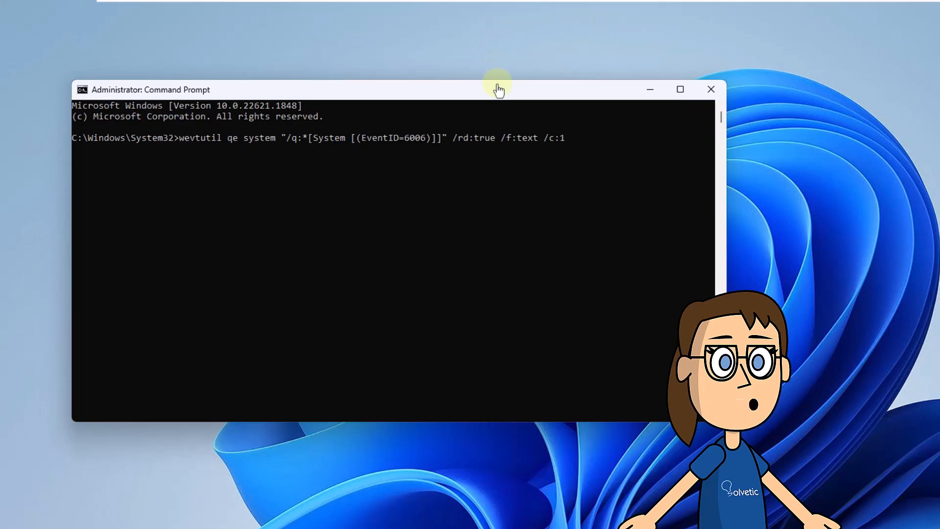
key("Return")
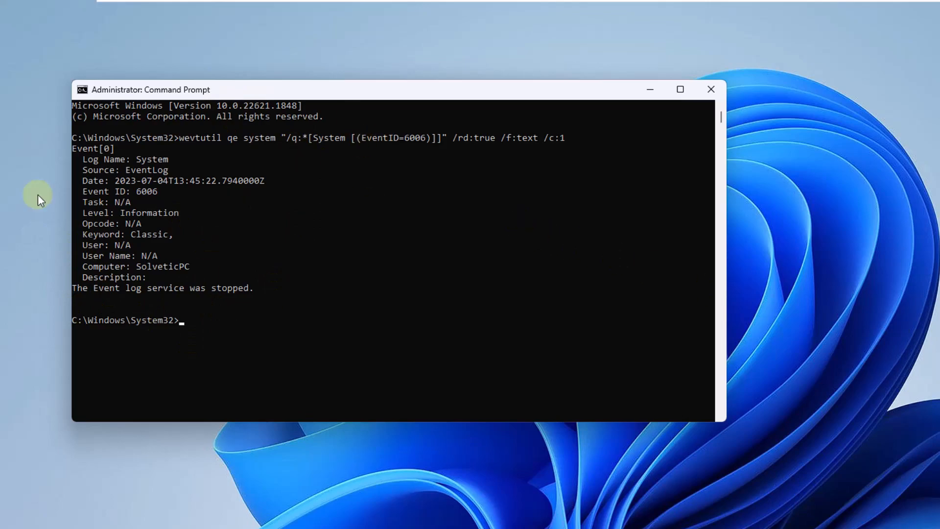
Try 'clear', clear the screen with 'cls', then exit the Command Prompt.
left_click(461, 297)
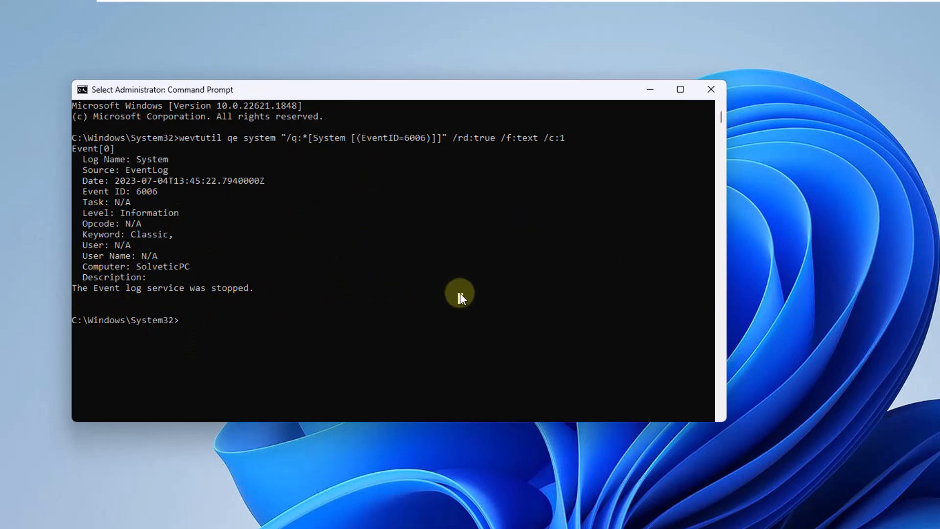
type("clear")
key("Return")
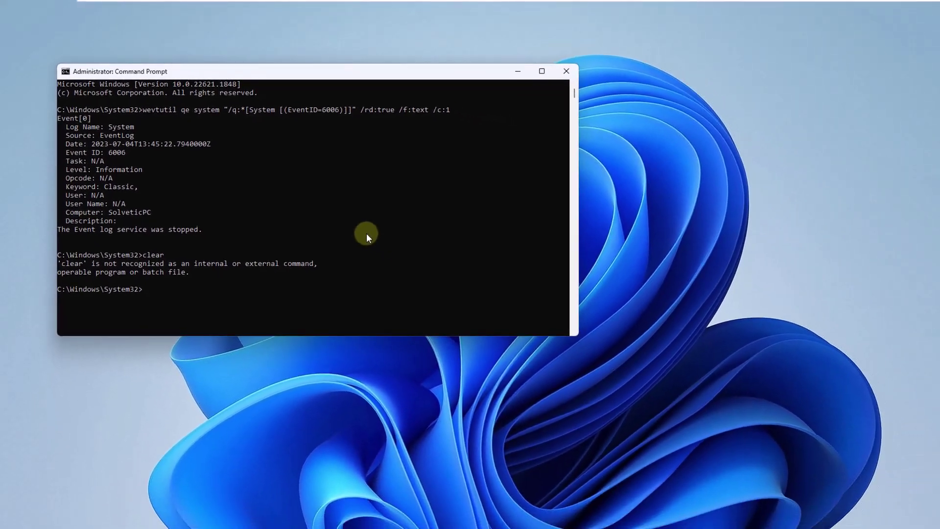
type("cls")
key("Return")
type("exit")
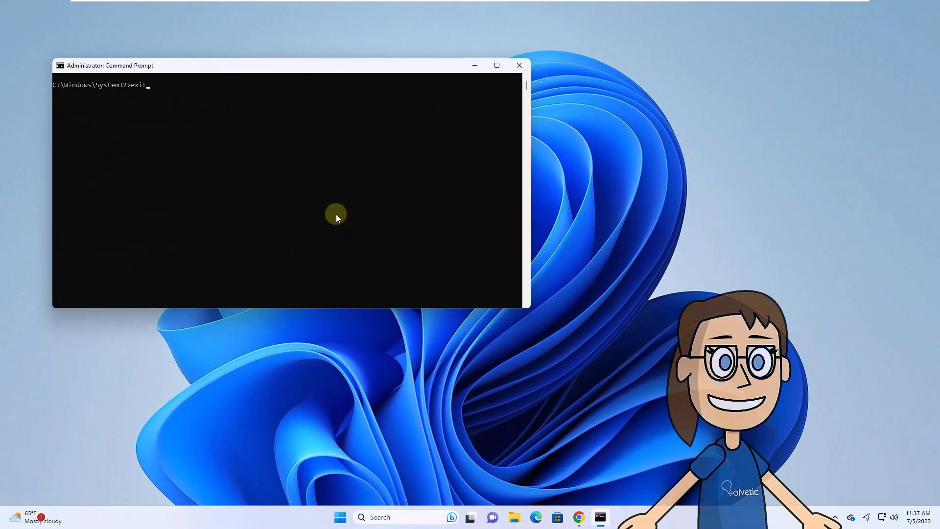
key("Return")
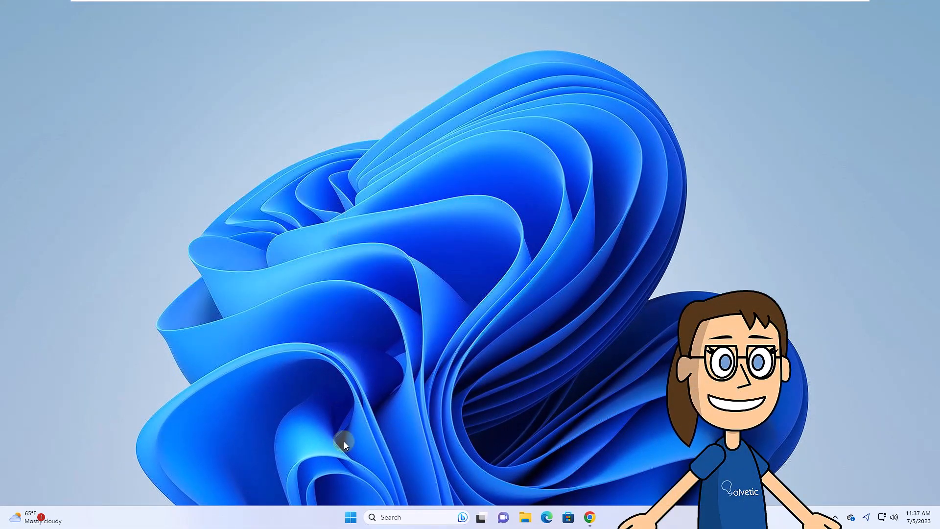
right_click(352, 518)
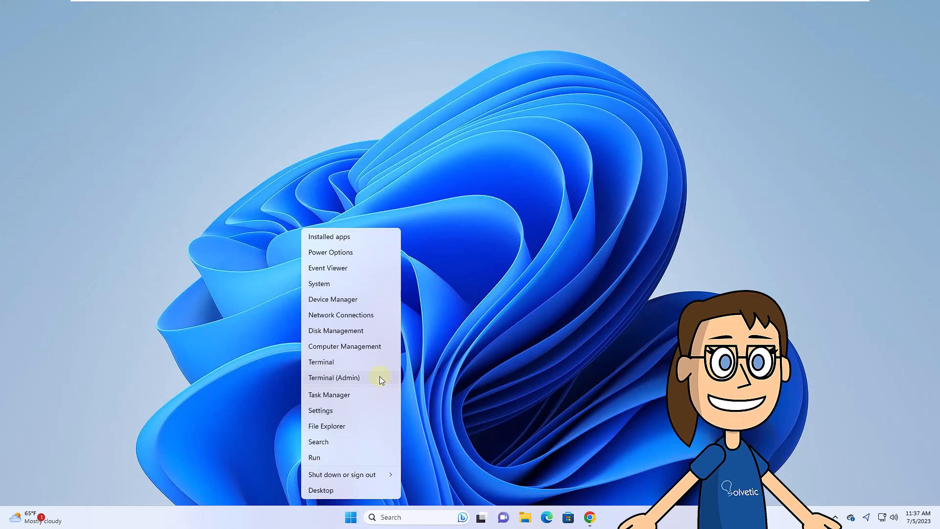
left_click(380, 378)
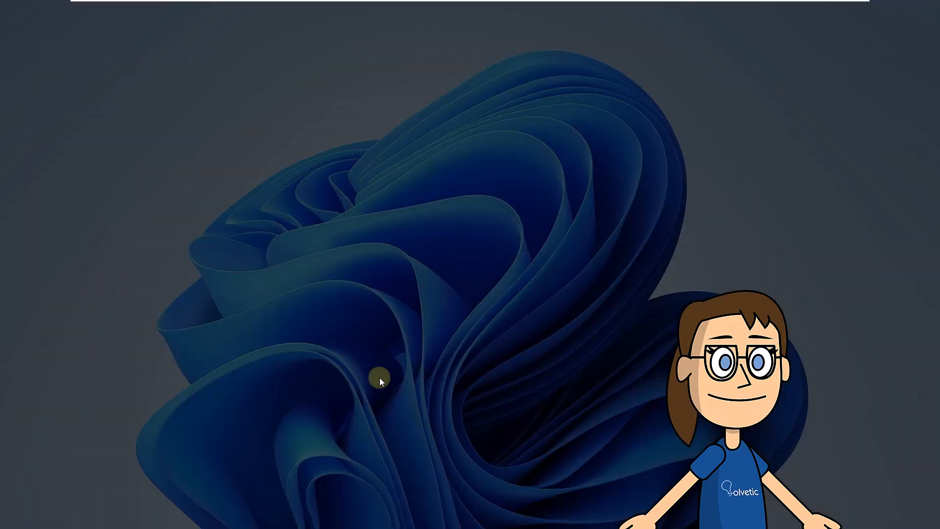
left_click(418, 341)
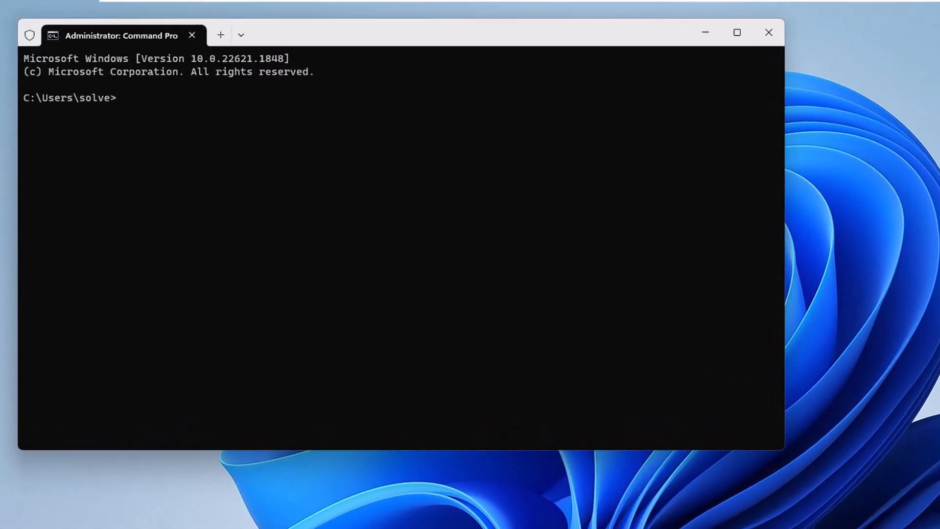
type("Get-EventLog -LogName System |? {$_.EventID -in (6005,6006,6008,6009,1074,1076)} | ft TimeGenerated,EventId,Message -AutoSize -wrap")
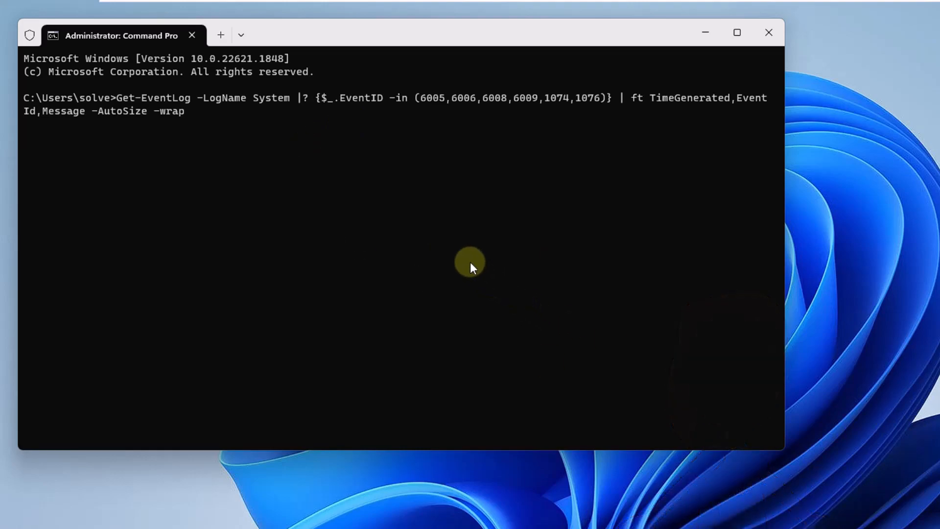
key("Return")
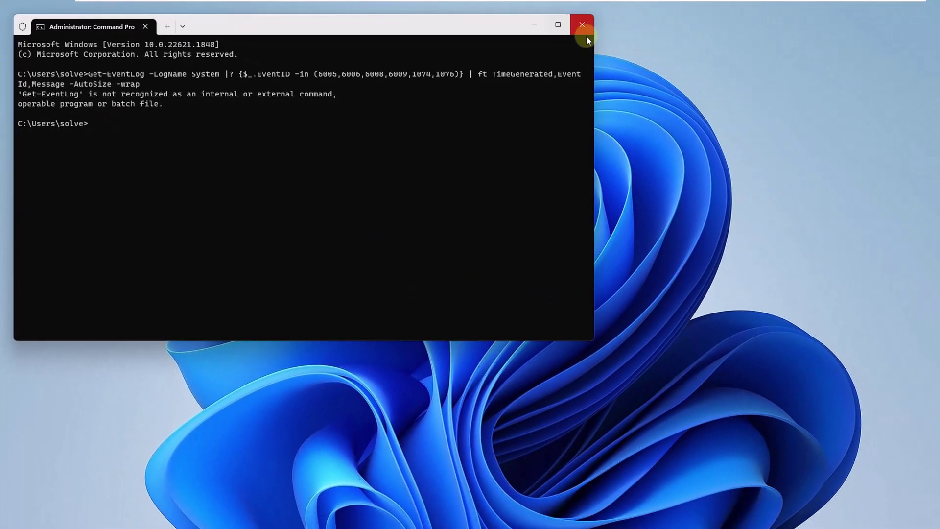
Close the old terminal and start Windows PowerShell as administrator.
left_click(545, 20)
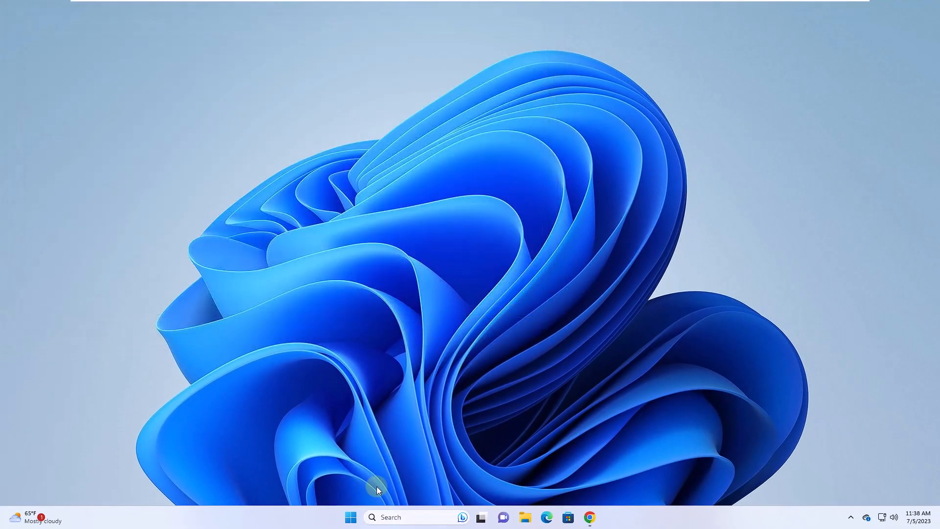
left_click(352, 517)
type("po")
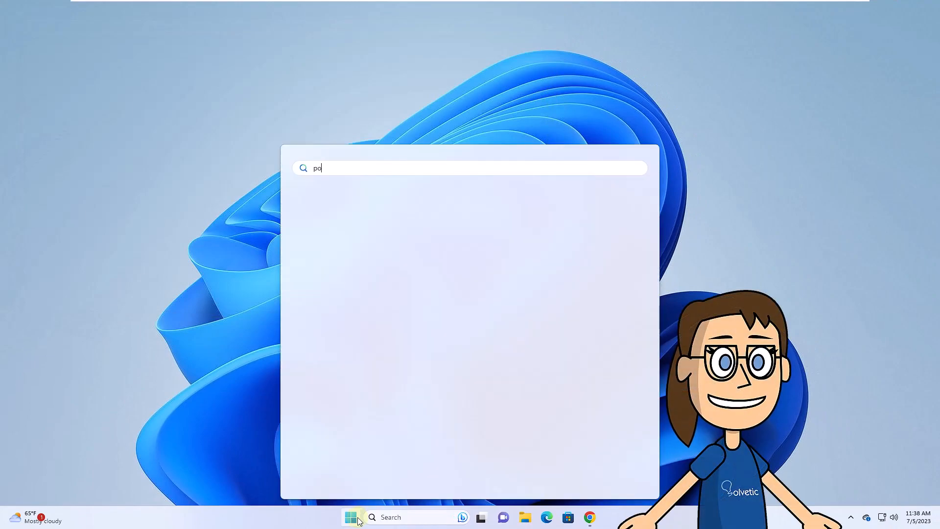
type("wershell")
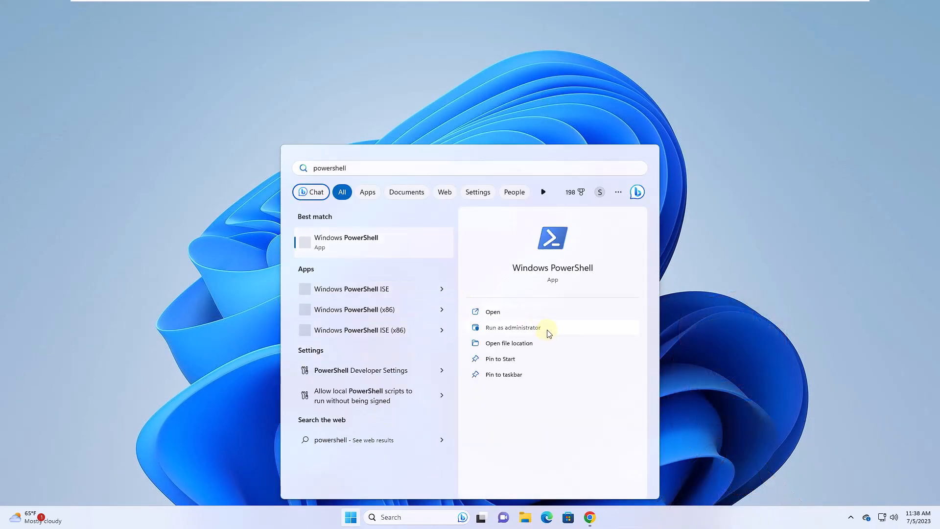
left_click(548, 333)
left_click(433, 336)
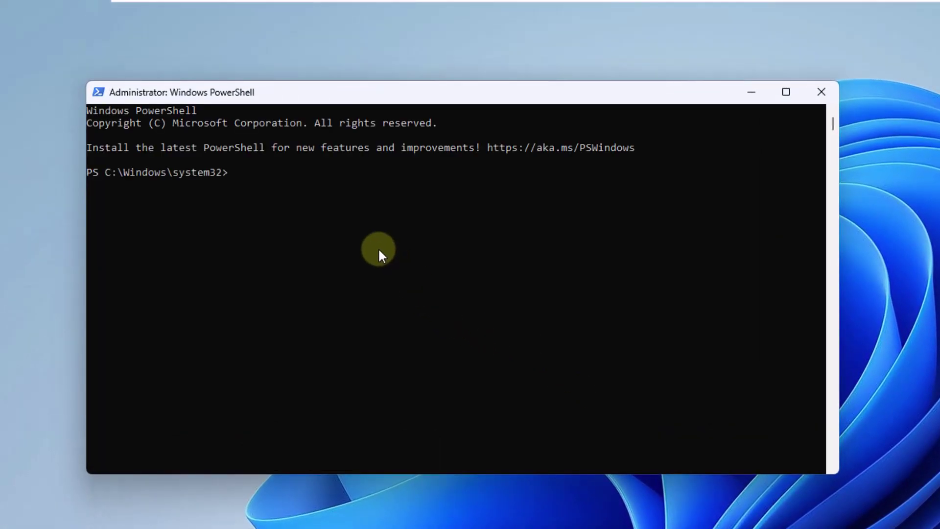
Run the pasted Get-EventLog command and enlarge the window to read the 6005/6006/6009/1074 events.
right_click(378, 248)
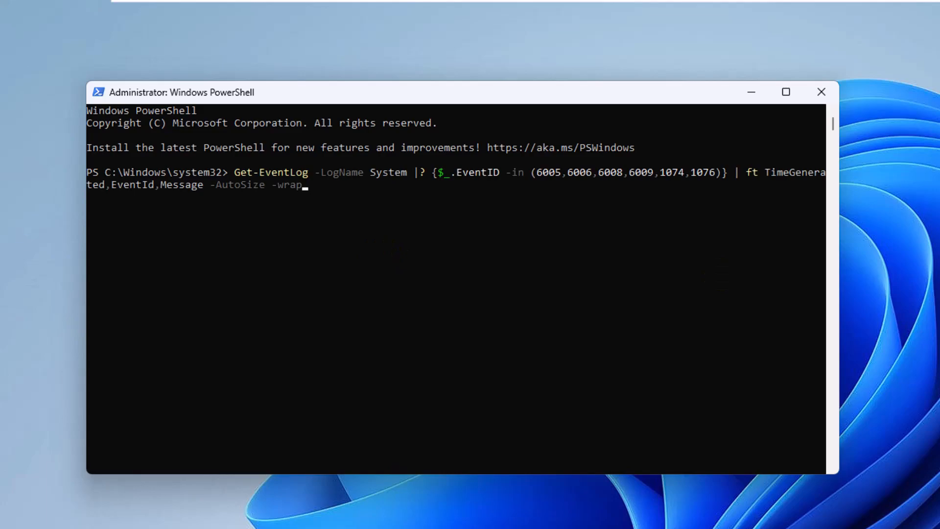
key("Return")
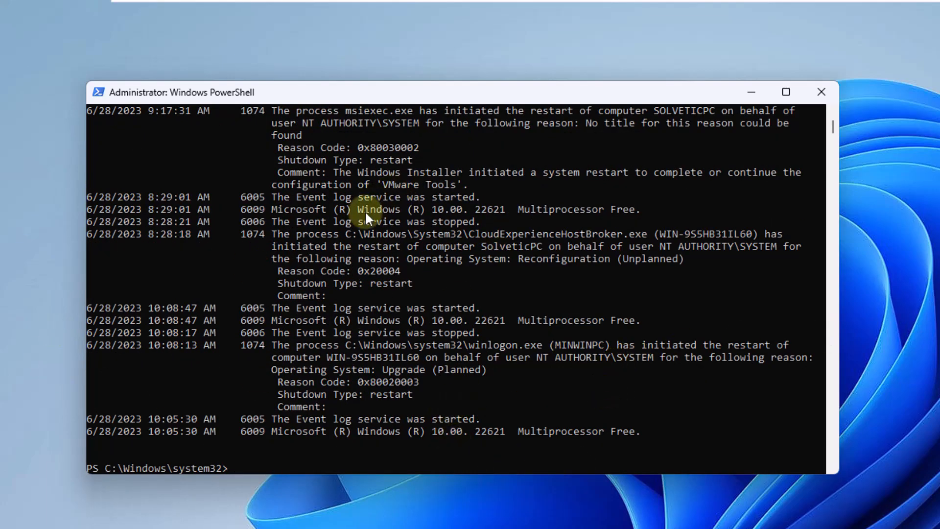
scroll(429, 336, "up", 4)
scroll(456, 328, "up", 3)
scroll(482, 322, "up", 5)
scroll(474, 294, "up", 2)
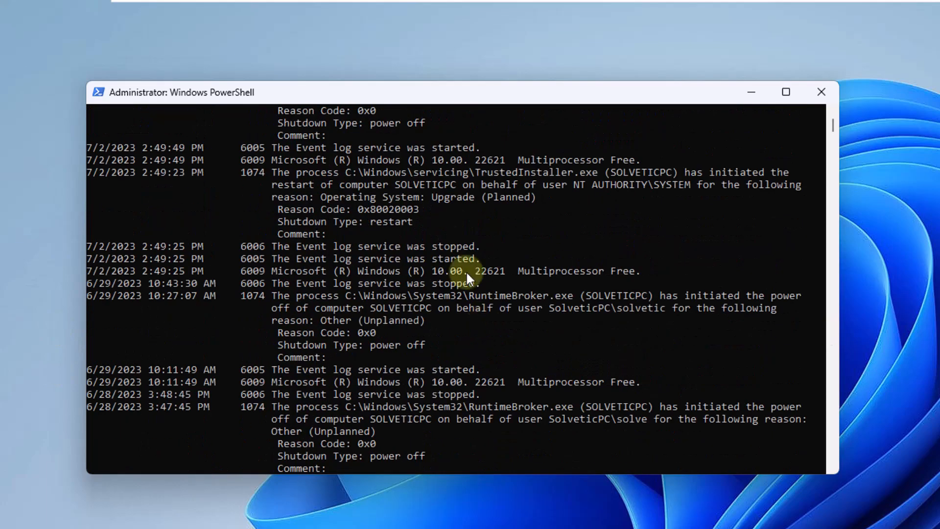
scroll(441, 294, "up", 5)
scroll(423, 316, "up", 10)
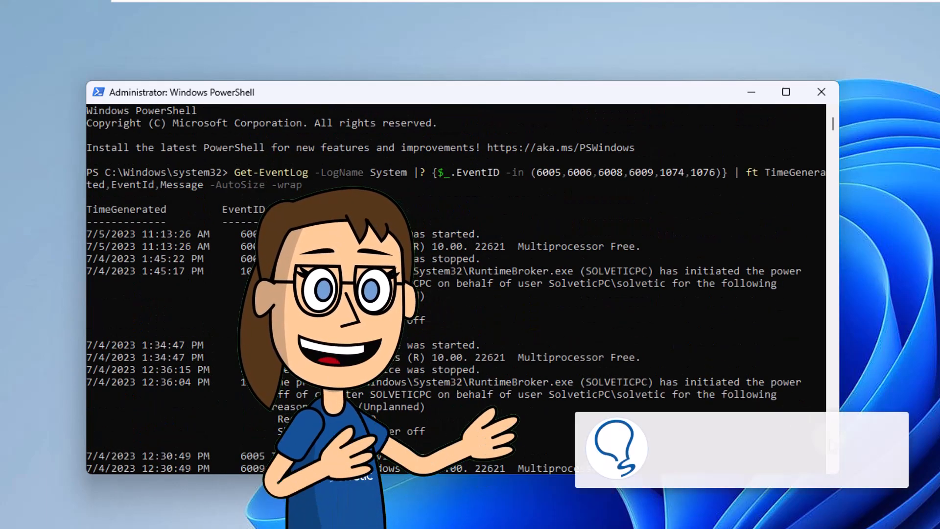
left_click_drag(838, 474, 903, 528)
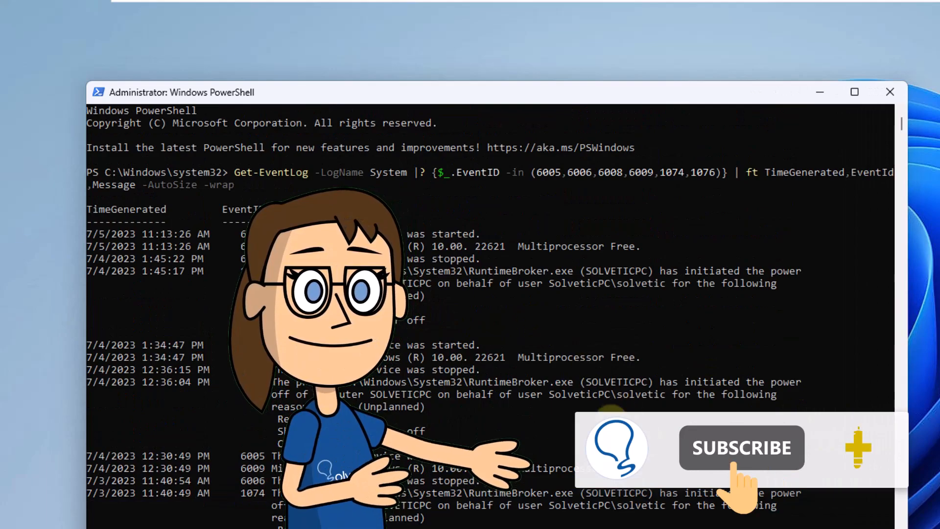
scroll(554, 379, "down", 5)
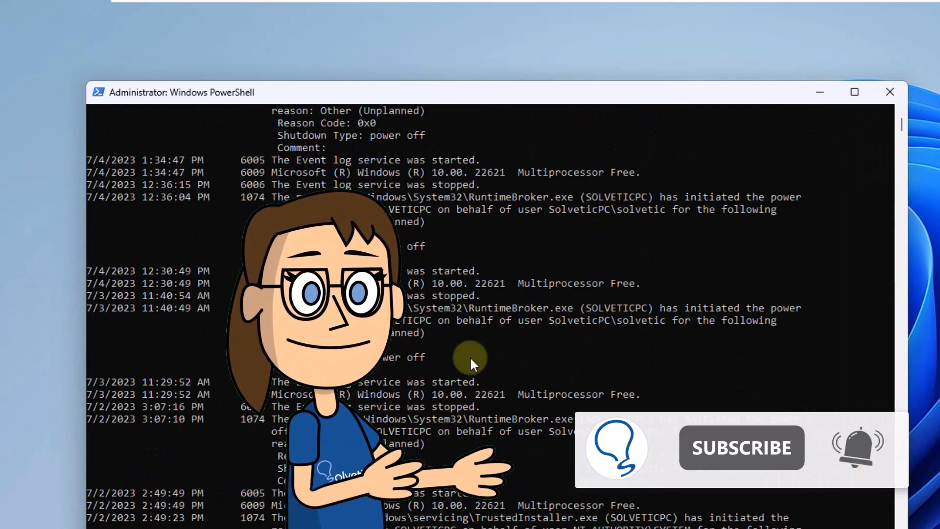
scroll(551, 367, "down", 2)
scroll(564, 389, "down", 5)
left_click(710, 492)
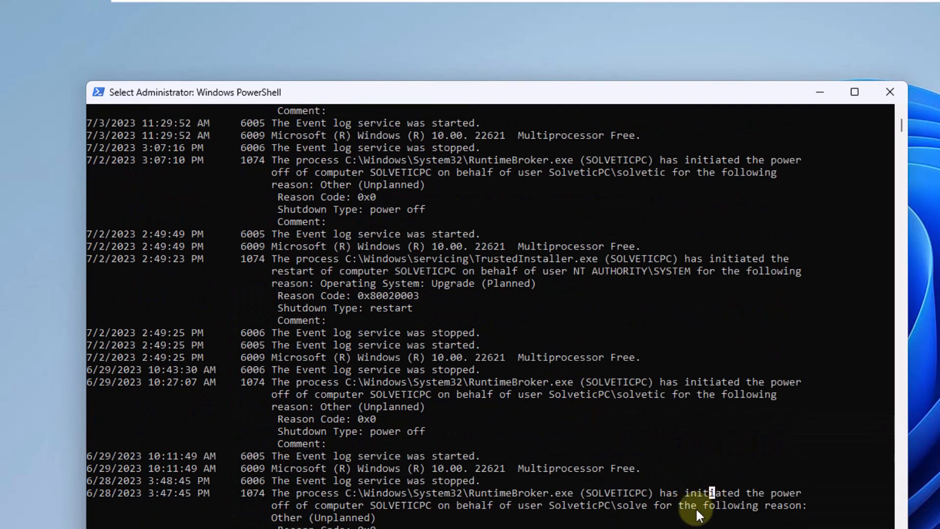
scroll(695, 507, "down", 10)
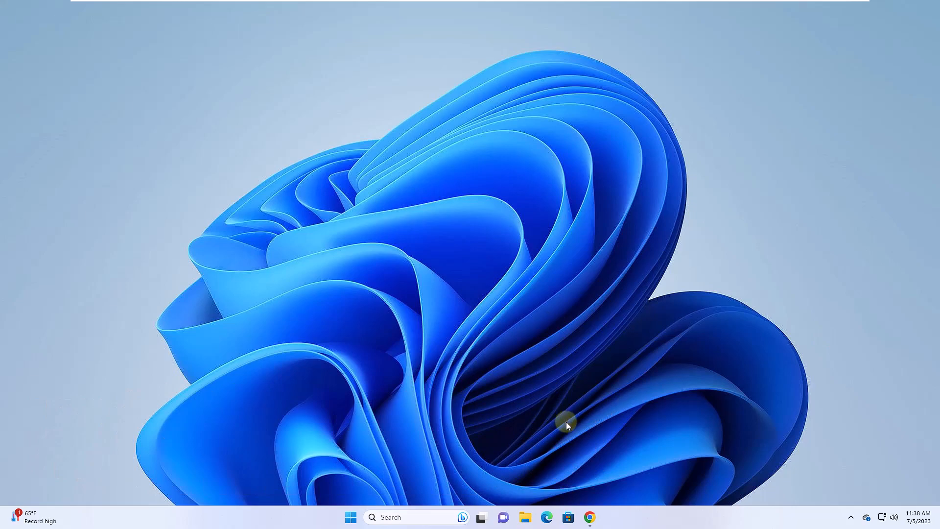
Download turnedontimesview.zip from the NirSoft page and show it in its folder.
left_click(591, 518)
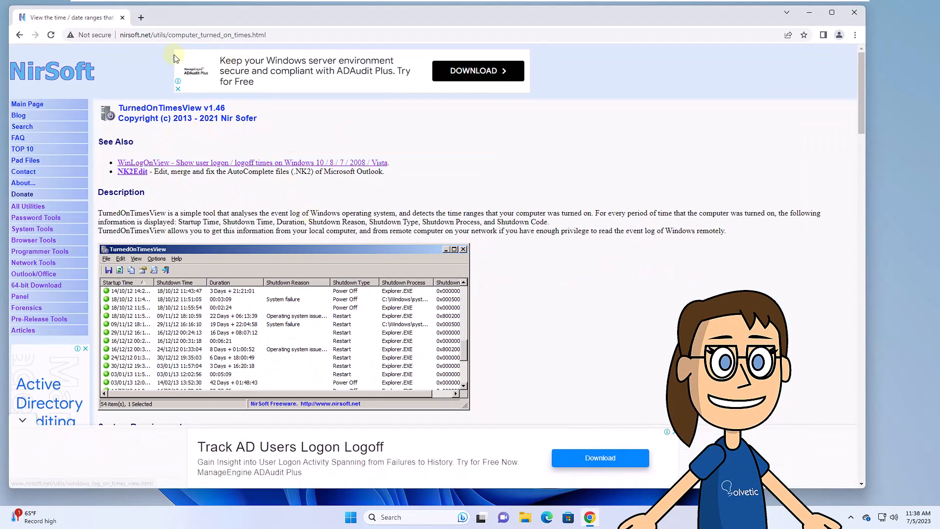
scroll(324, 191, "down", 3)
scroll(345, 220, "down", 2)
scroll(382, 265, "down", 3)
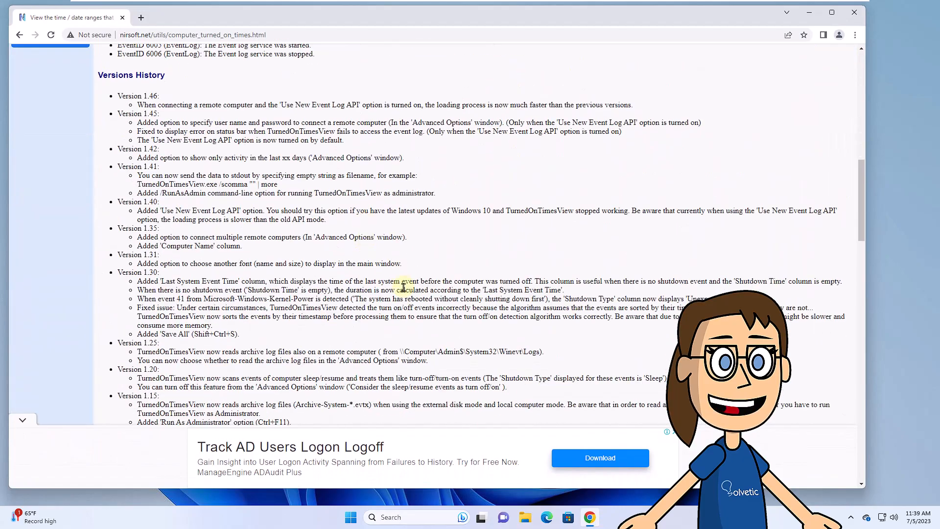
scroll(403, 288, "down", 5)
scroll(403, 284, "down", 4)
scroll(331, 235, "down", 2)
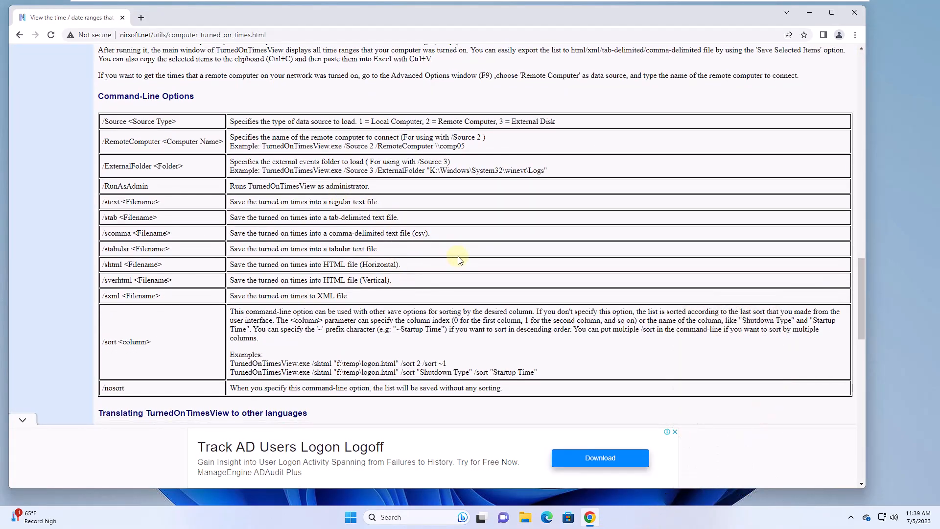
scroll(448, 270, "down", 4)
left_click(463, 369)
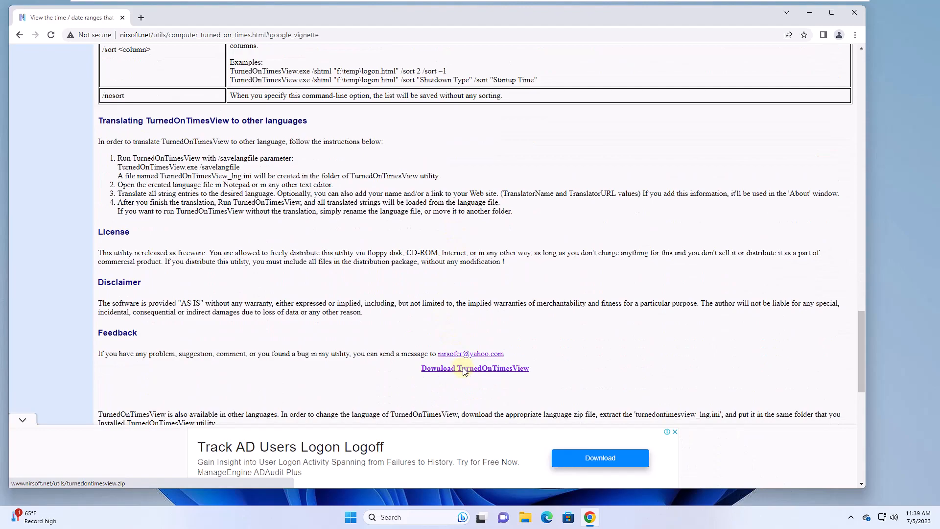
left_click(506, 164)
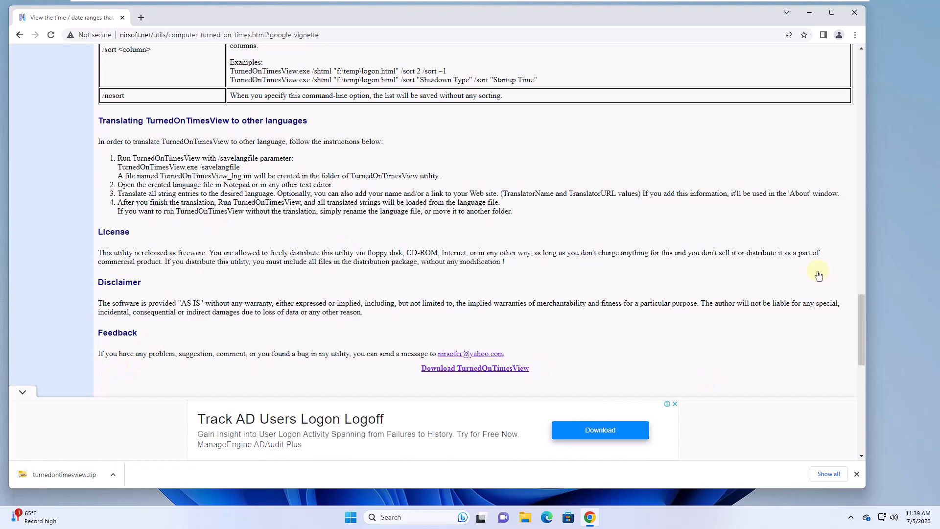
left_click(113, 475)
left_click(179, 438)
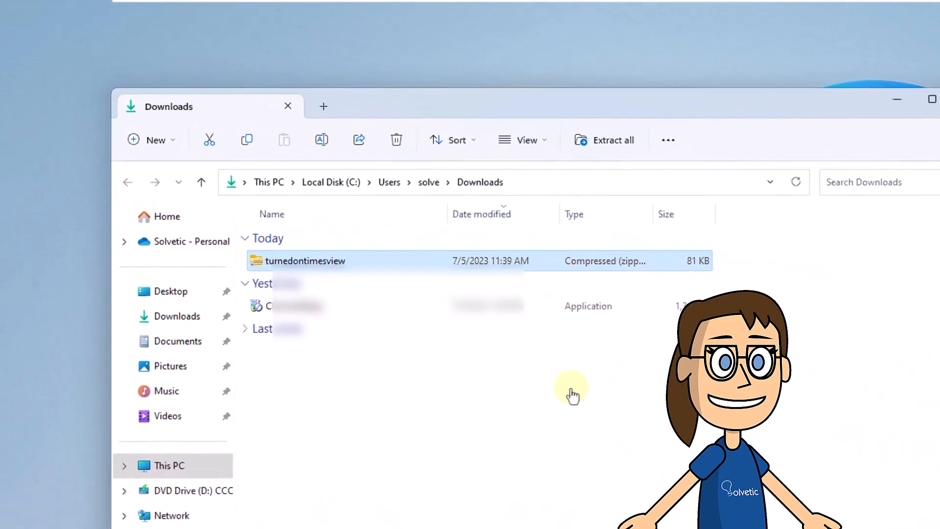
Extract the zip into the suggested turnedontimesview folder and launch the TurnedOnTimesView application.
right_click(316, 263)
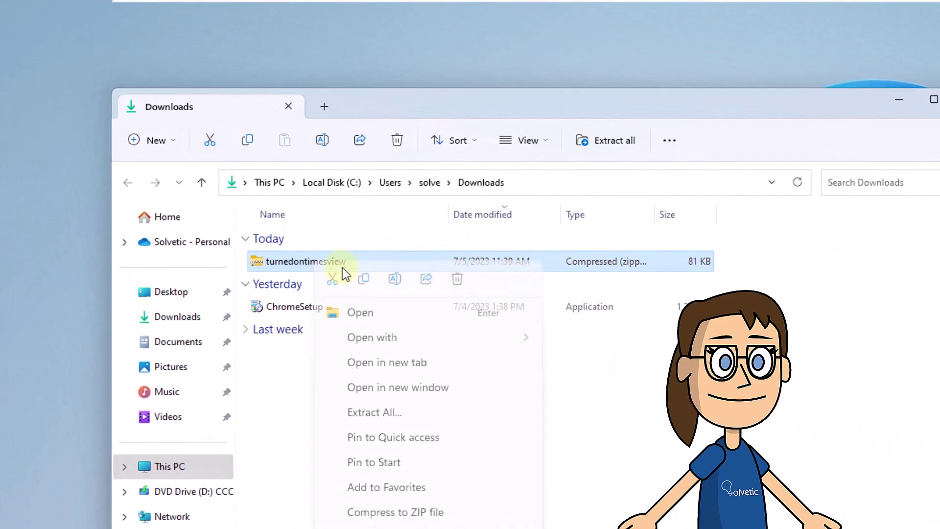
left_click(414, 417)
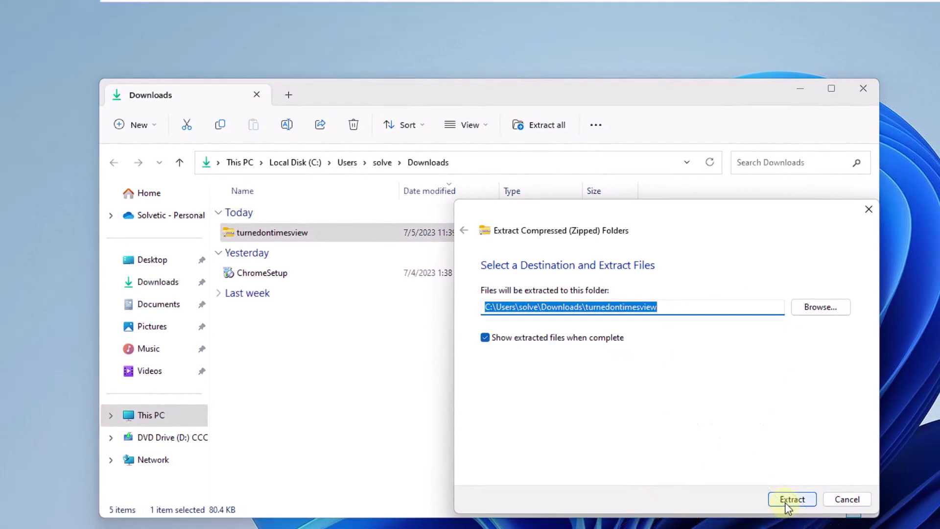
left_click(788, 506)
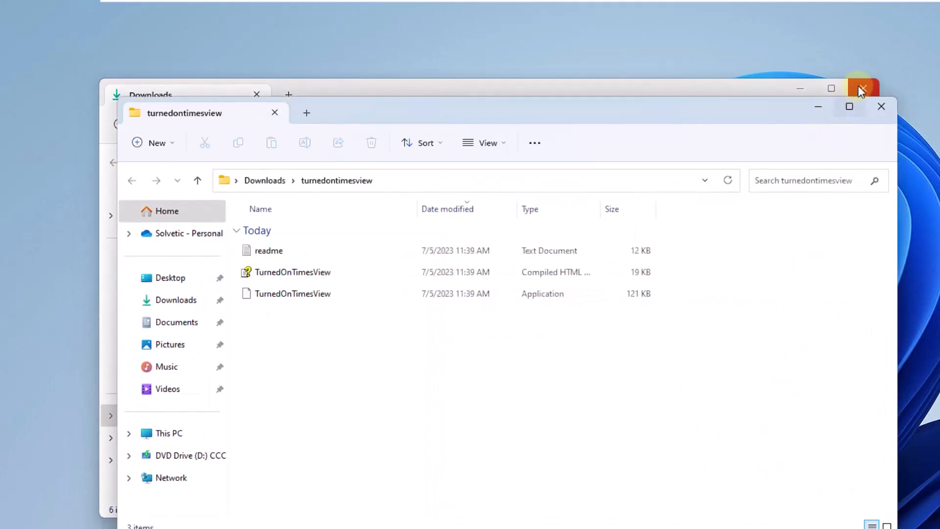
left_click(327, 292)
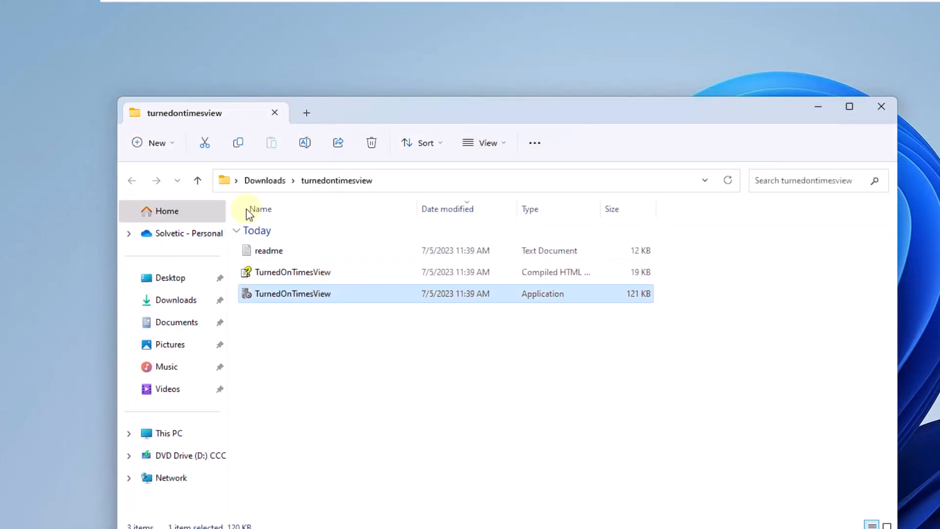
double_click(321, 294)
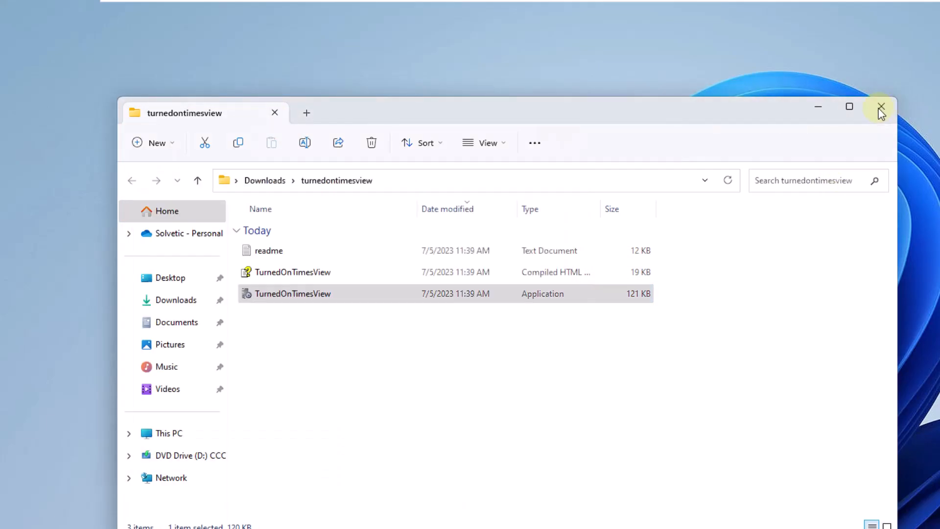
Close Explorer and widen TurnedOnTimesView to reveal the Shutdown Reason, Type and Process columns.
left_click(881, 104)
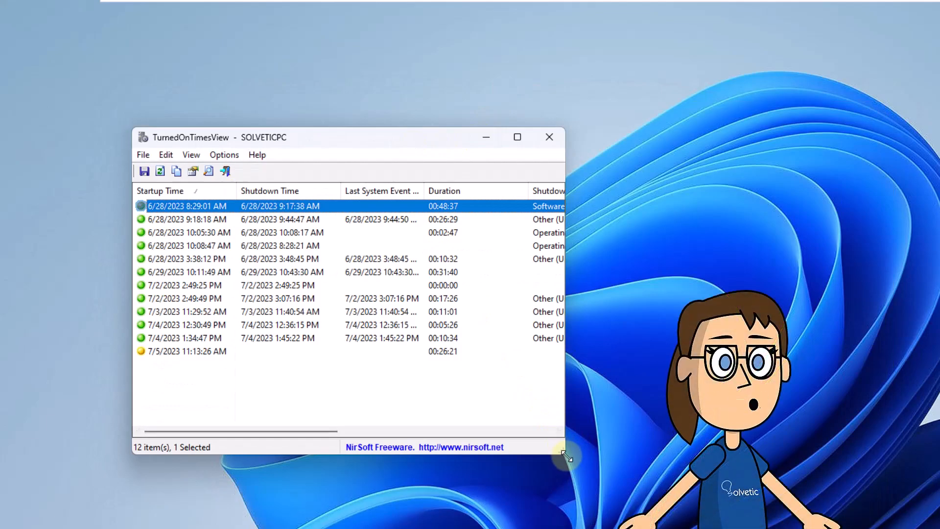
left_click_drag(562, 453, 827, 471)
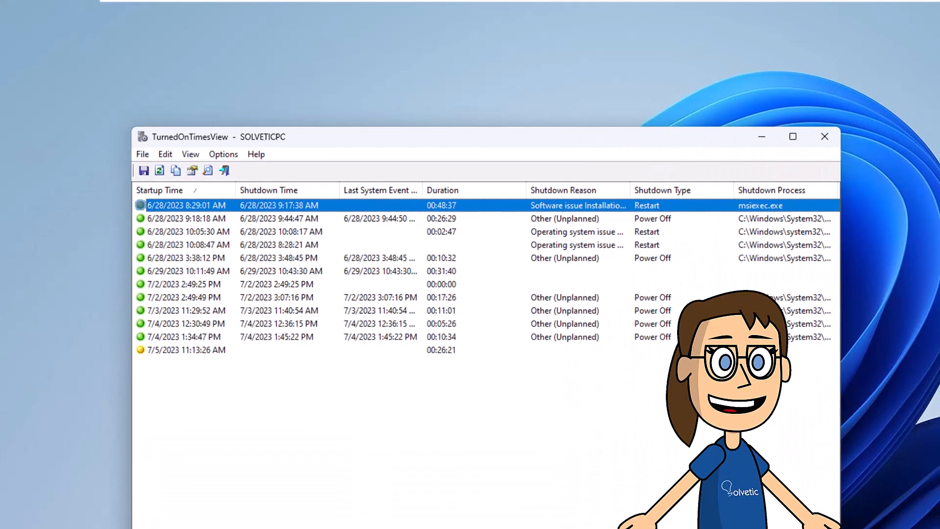
Inspect several startup/shutdown rows, including the 6/28/2023 and 7/2/2023 entries.
left_click(211, 196)
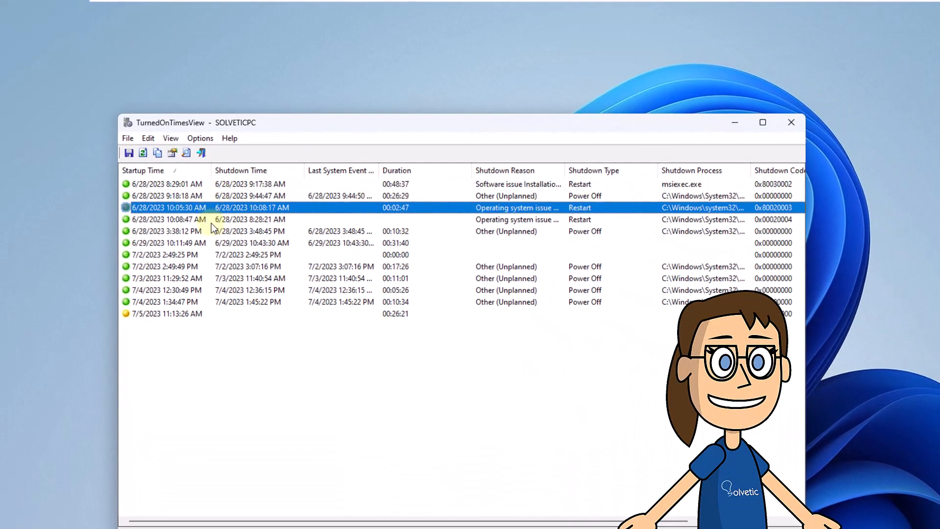
left_click(213, 232)
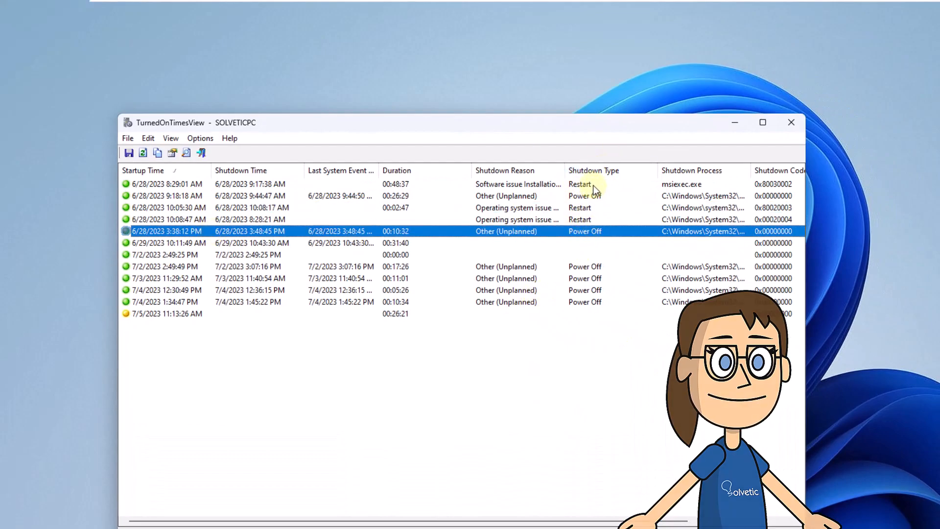
left_click(593, 184)
left_click(607, 207)
left_click(598, 196)
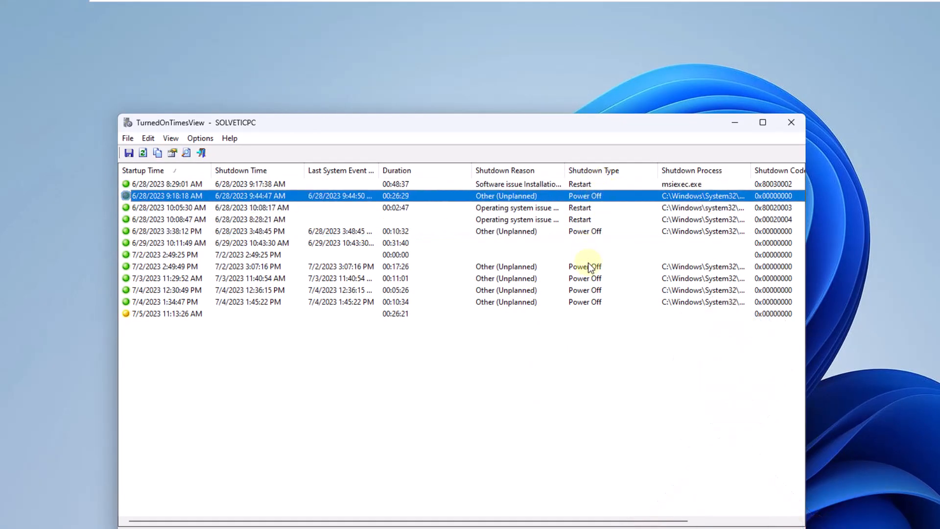
left_click(589, 265)
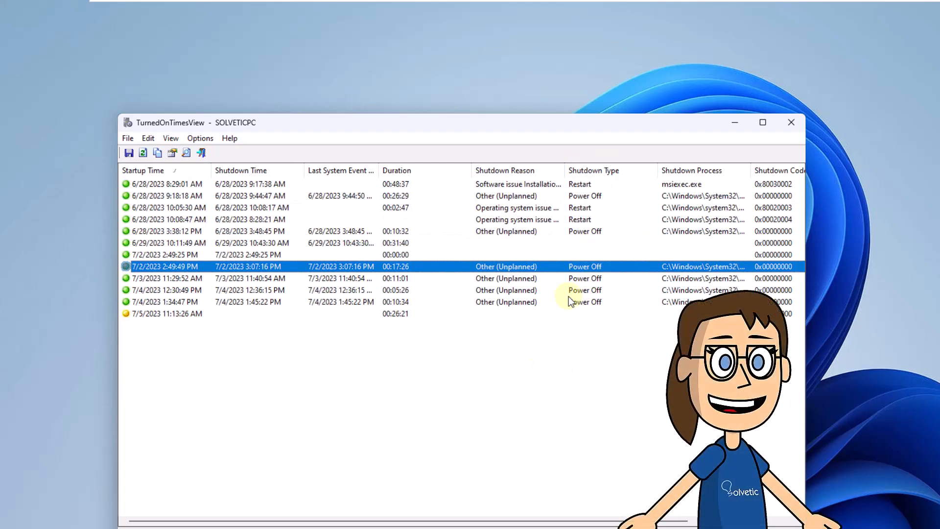
Confirm Local Computer as the data source in Advanced Options, then close TurnedOnTimesView.
left_click(201, 139)
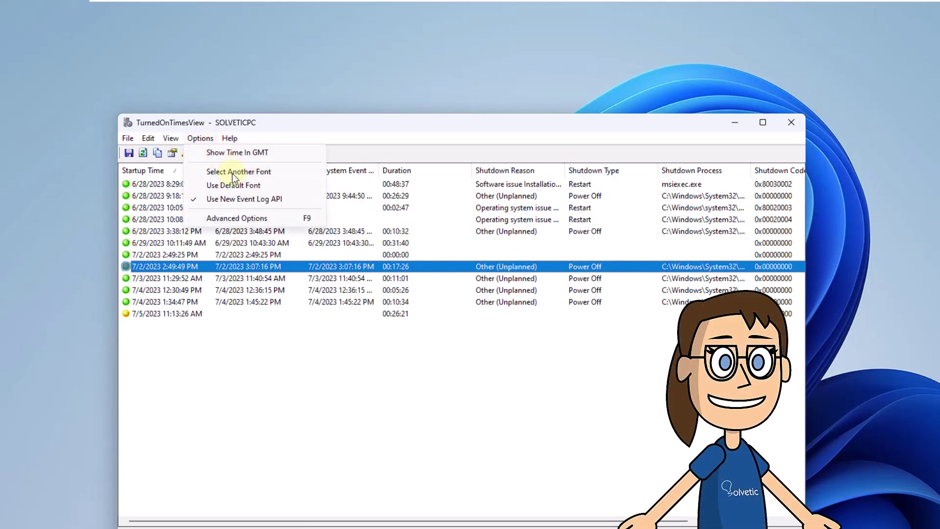
left_click(262, 219)
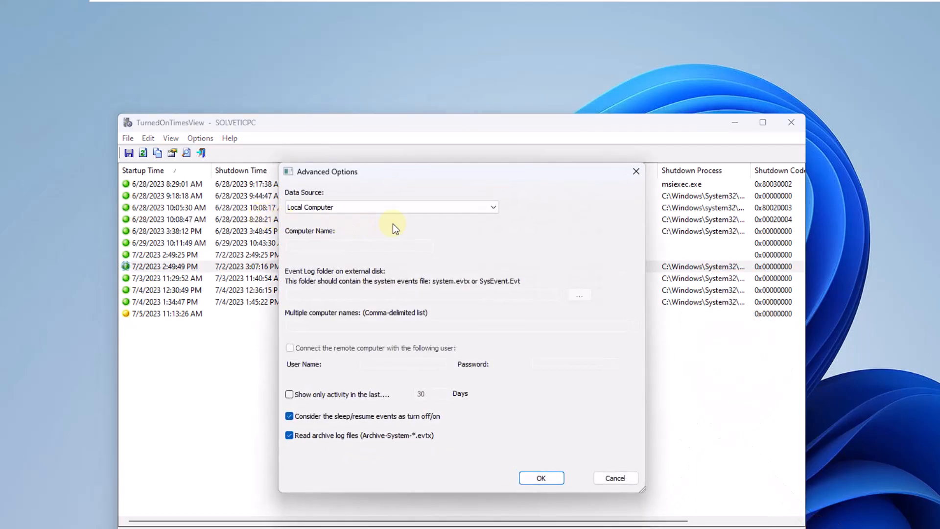
left_click(483, 209)
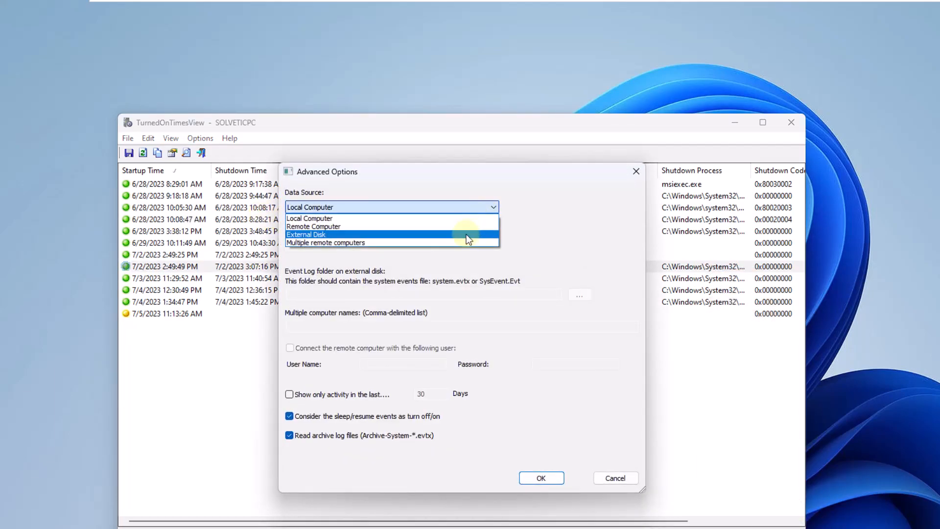
left_click(466, 218)
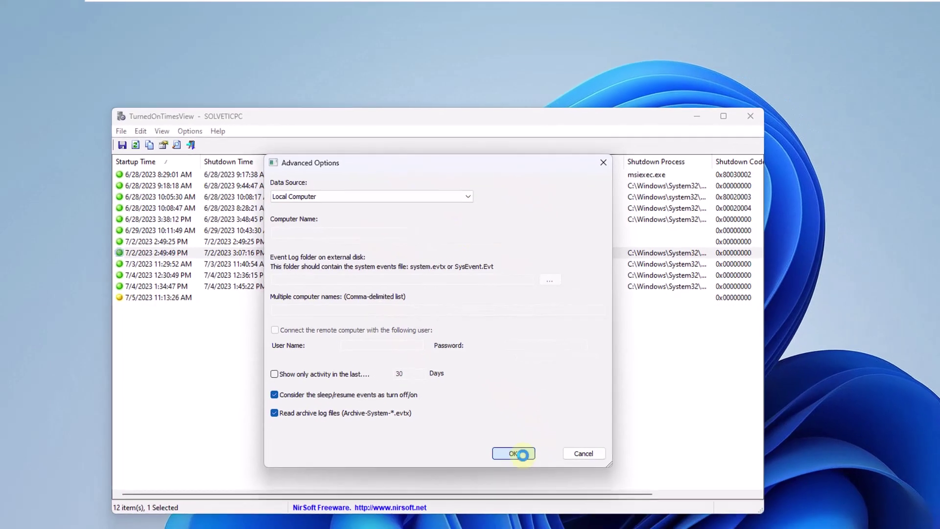
left_click(521, 454)
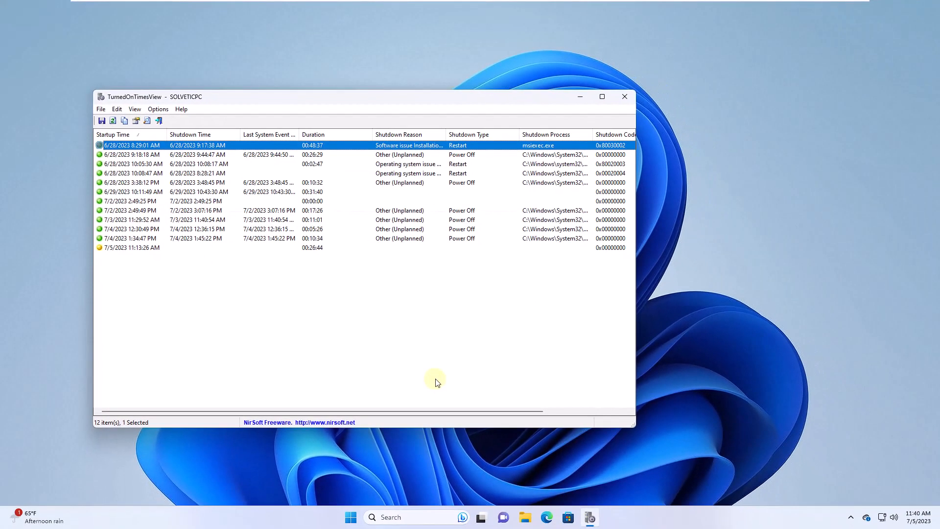
left_click(622, 99)
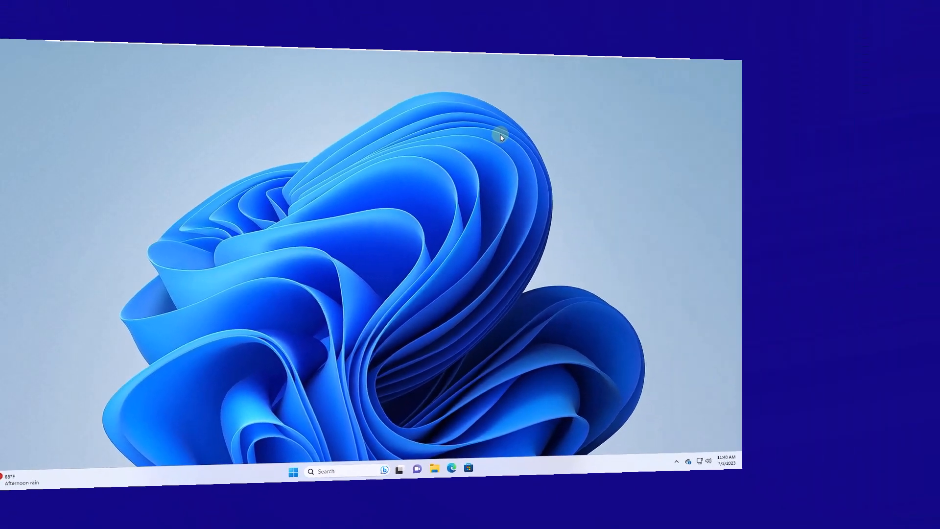